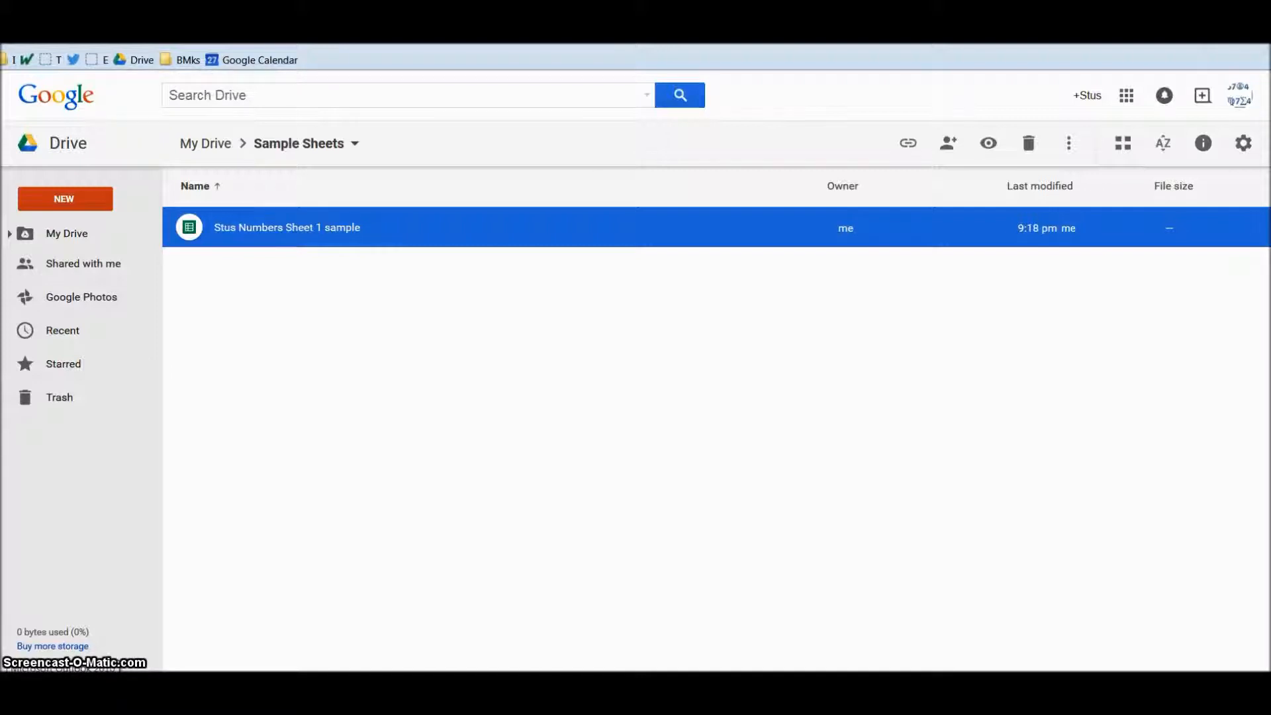
Open the Stus Numbers Sheet 1 sample spreadsheet and enter "Here are some changes" in A4 and "And some more" in A5
double_click(312, 227)
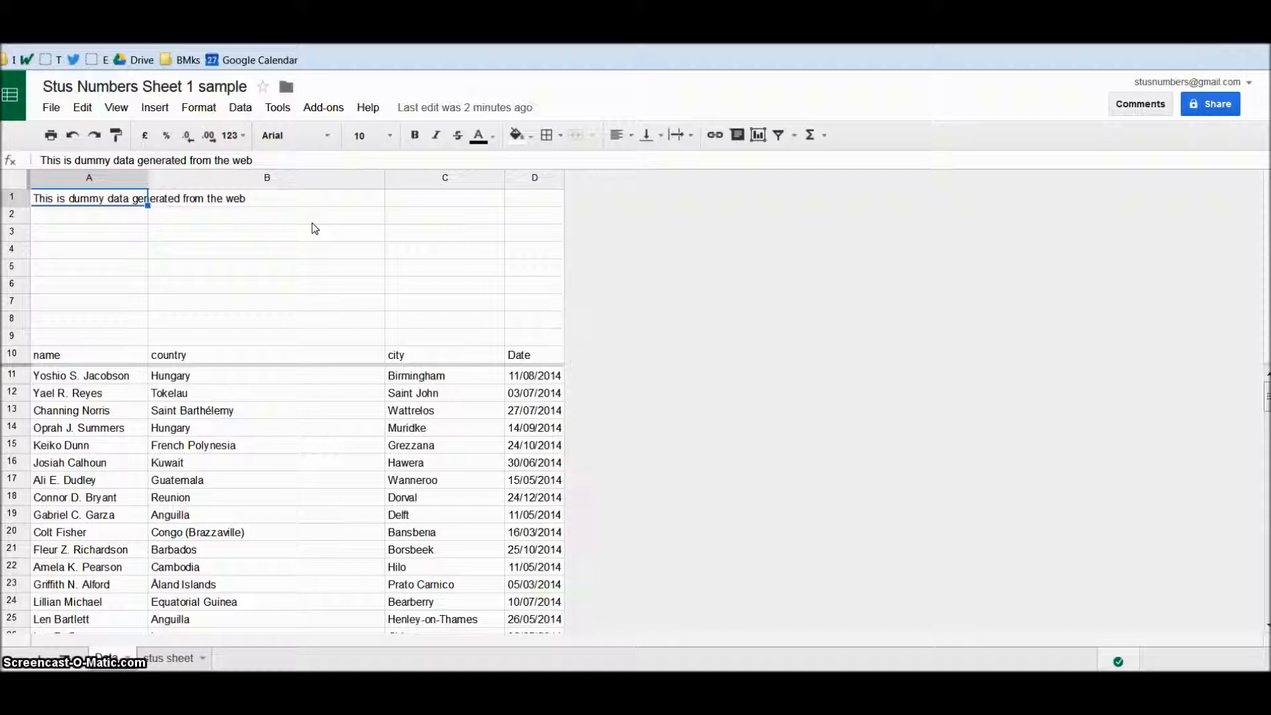
click(75, 250)
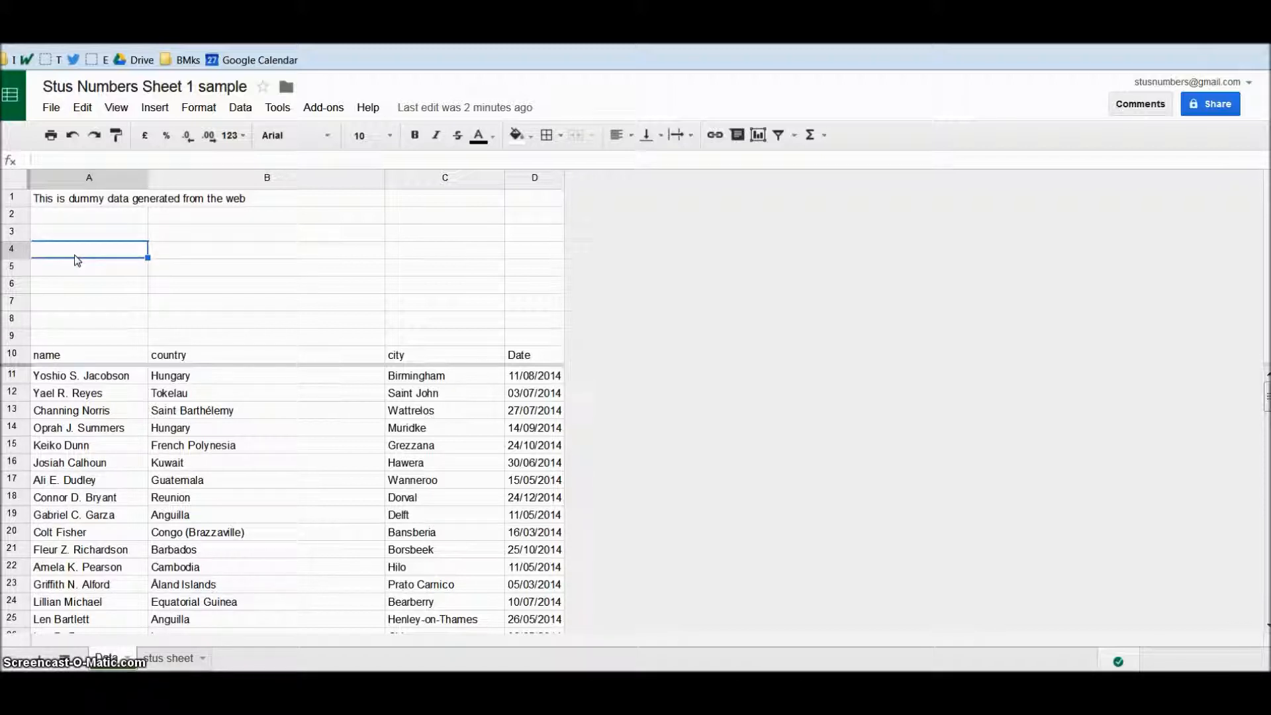
text(HEre are some changes)
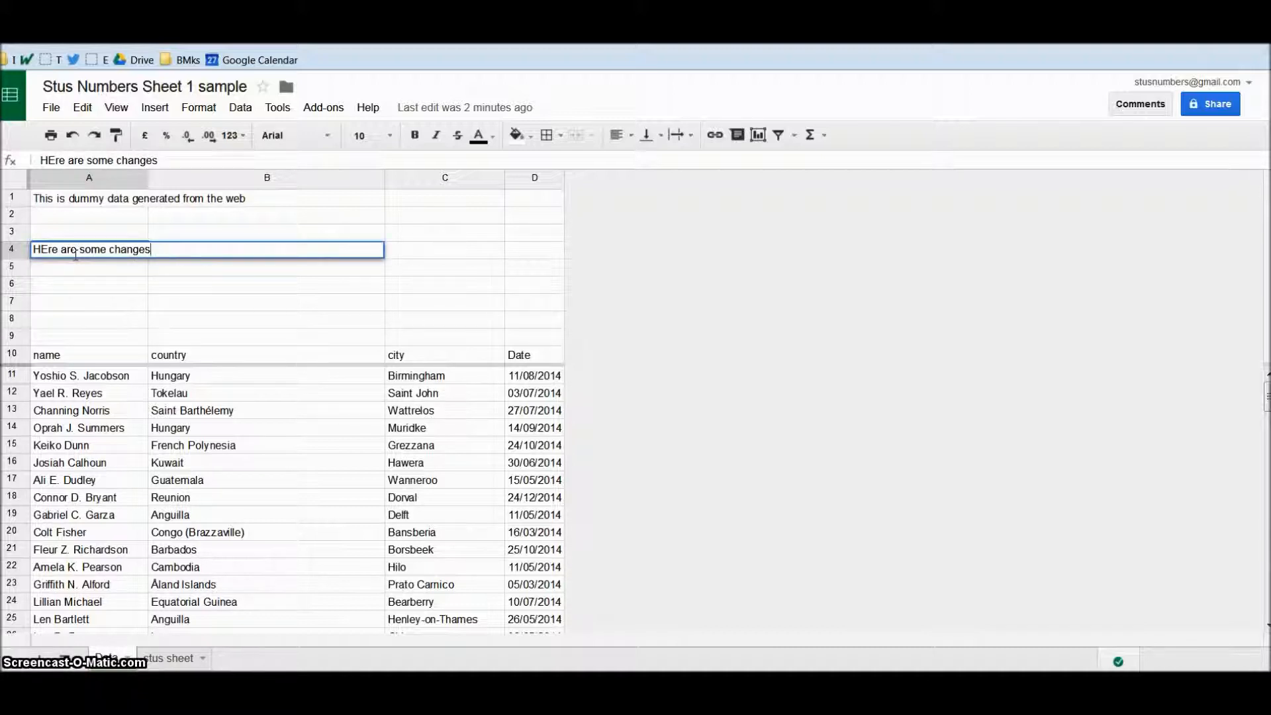
key(Return)
double_click(75, 255)
key(Home)
key(Right)
key(shift+Right)
text(e)
key(Return)
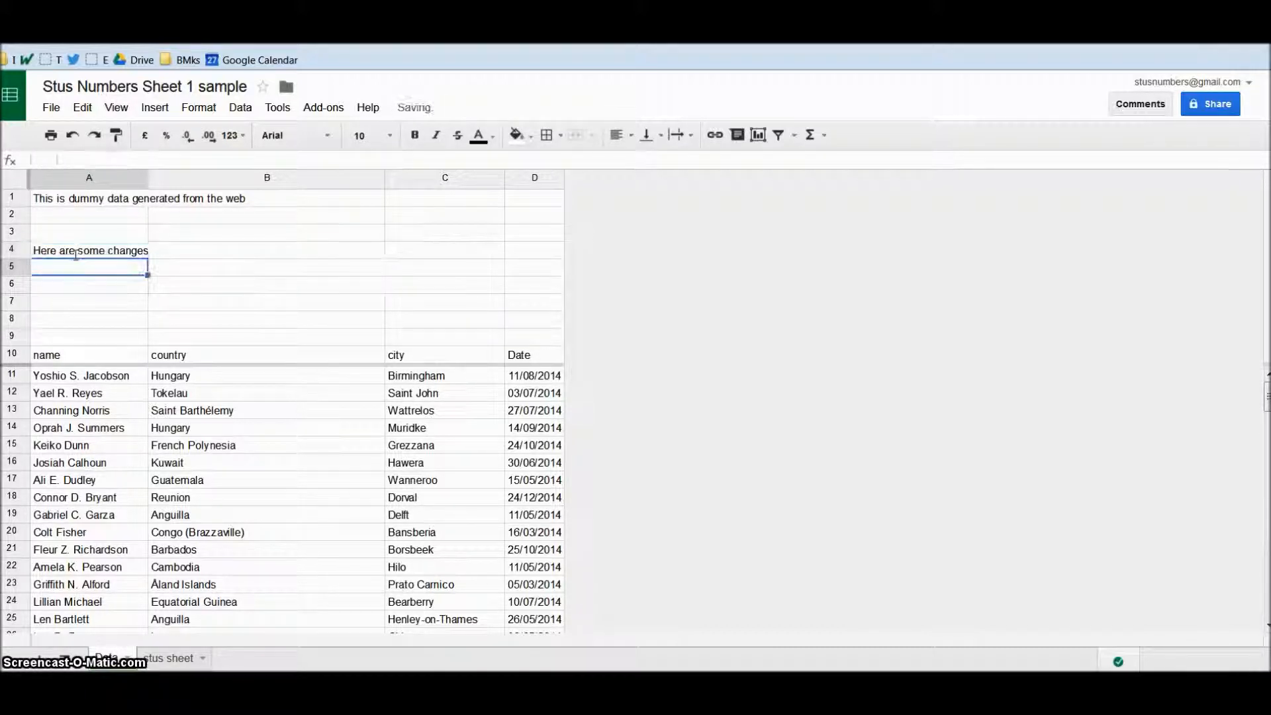
text(And some more)
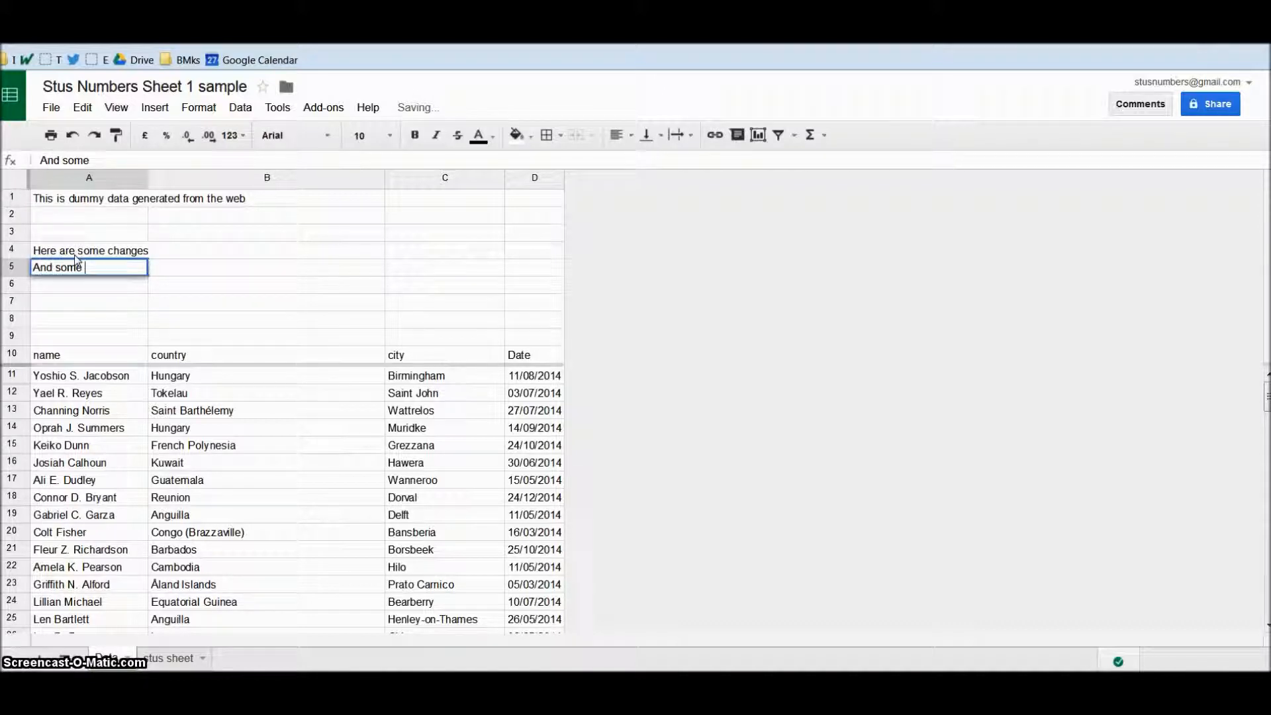
key(Return)
Fill cells A13:D16 with a light orange background colour
drag(72, 410, 556, 457)
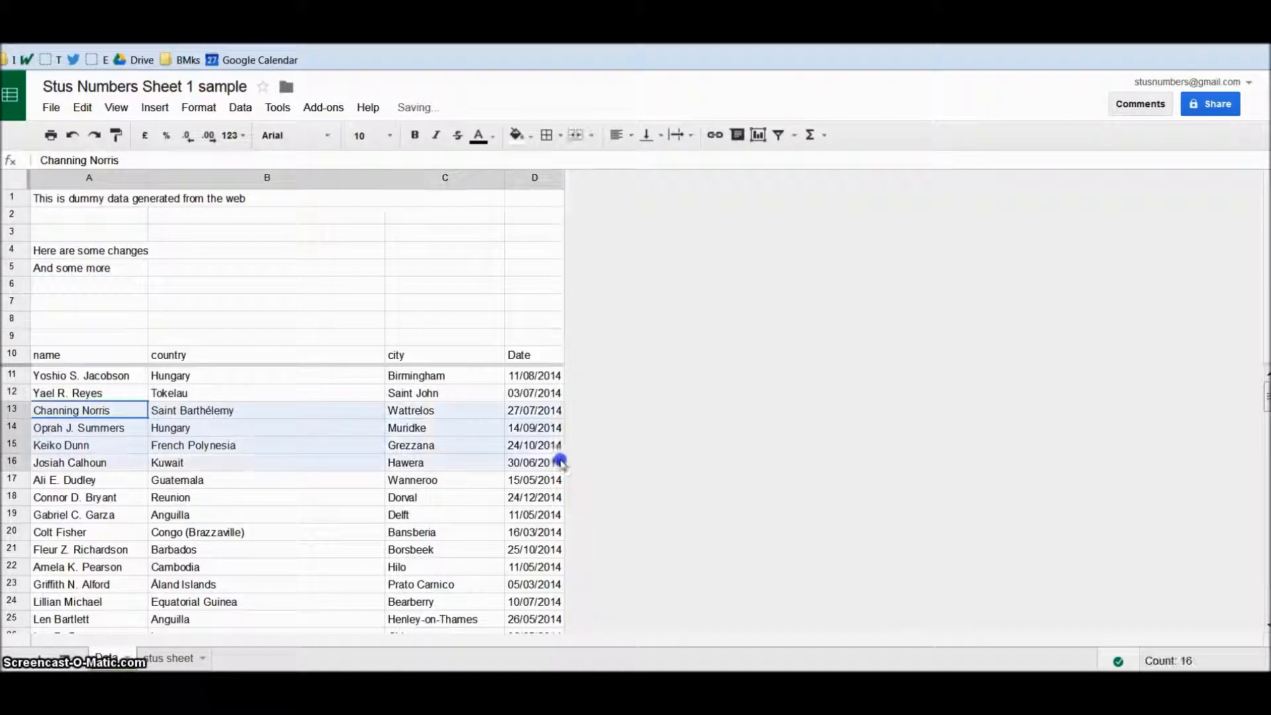
click(520, 135)
click(555, 241)
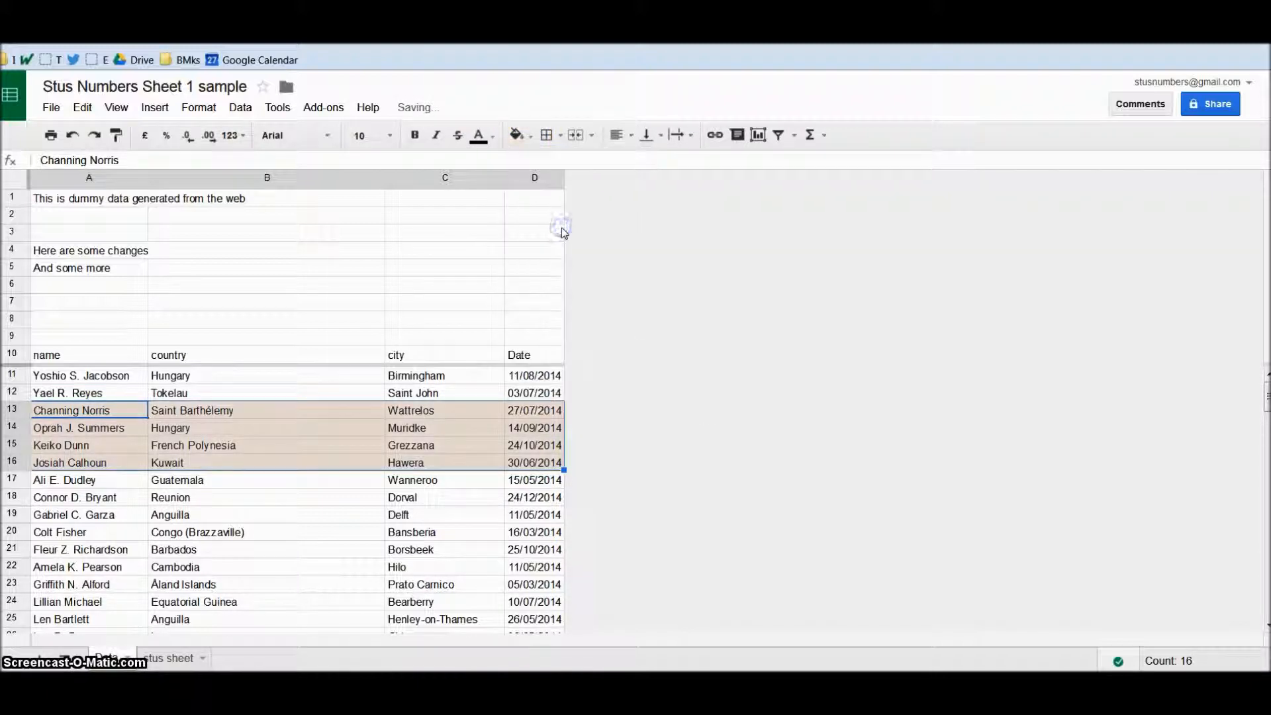
Make the A1 heading bold and change its text to "This is dummy dummy dummy data generated from the web"
click(71, 205)
click(415, 135)
click(114, 160)
text(dummy dummy)
key(Return)
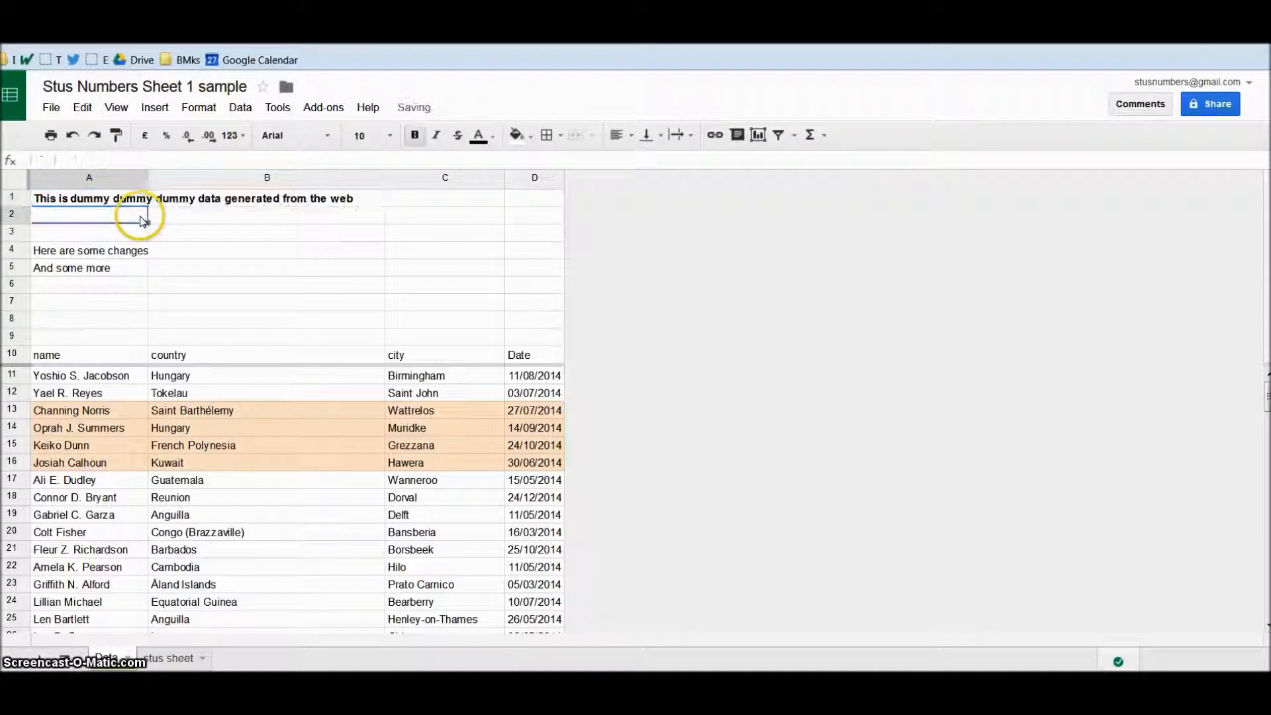
Enter "bla bla" in cell B6
click(334, 269)
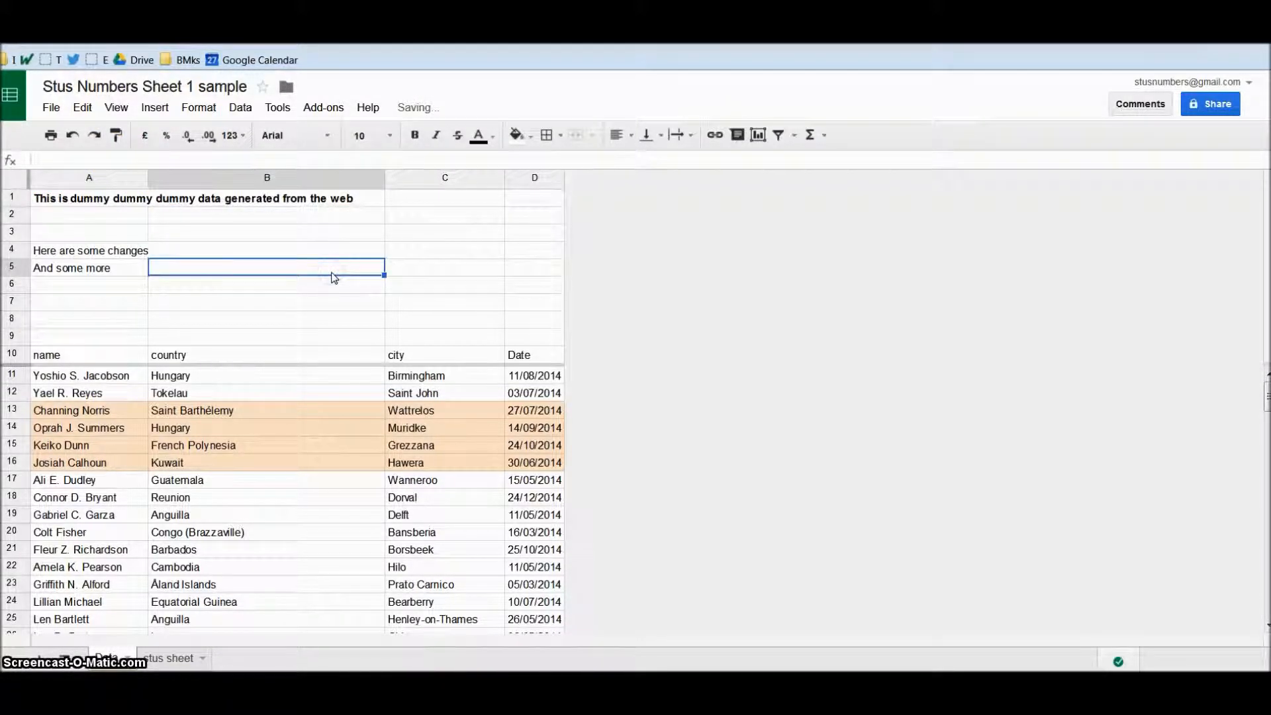
click(334, 280)
text(bla bla)
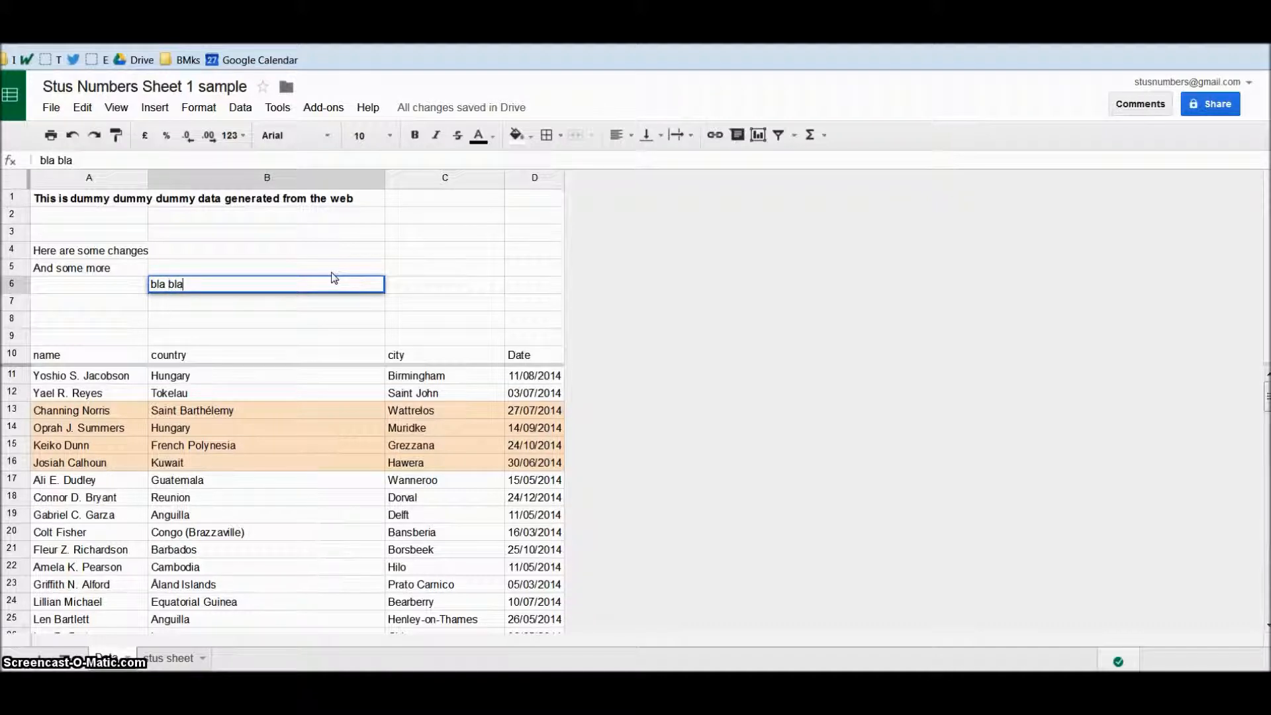
key(Return)
click(316, 272)
Give cells A3:C7 a red background fill and make their text bold
drag(86, 232, 406, 306)
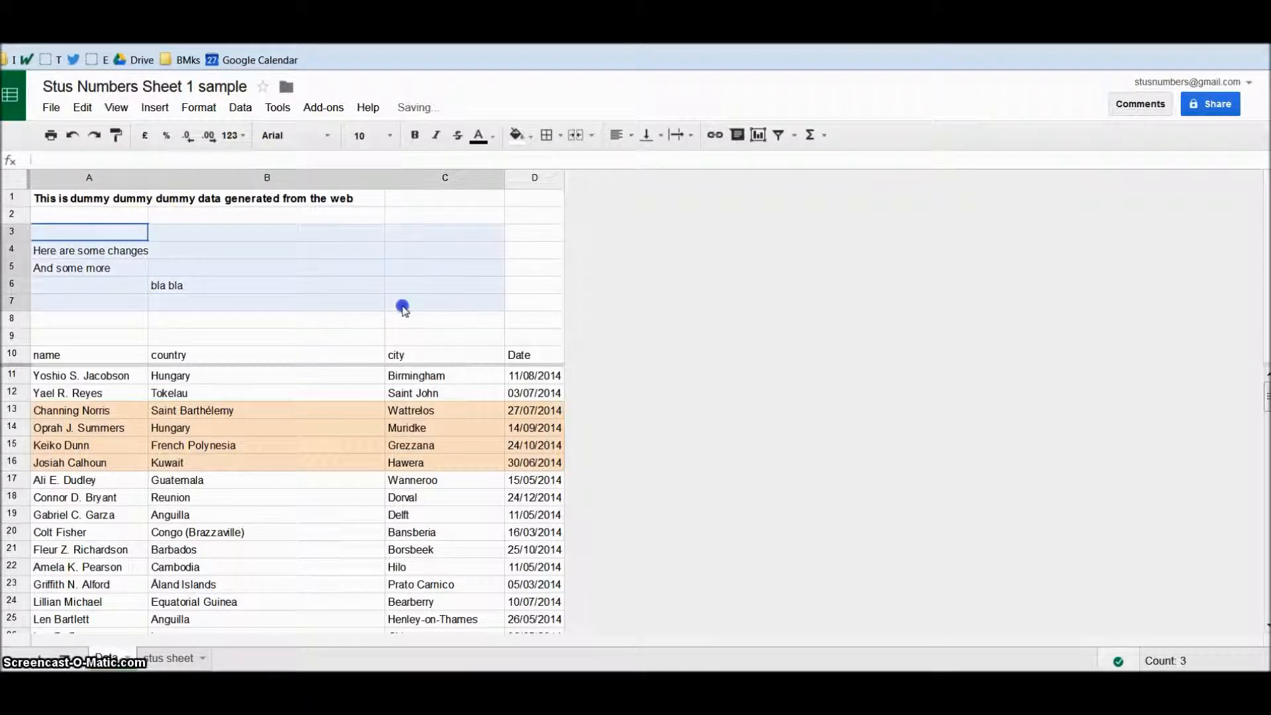
click(532, 141)
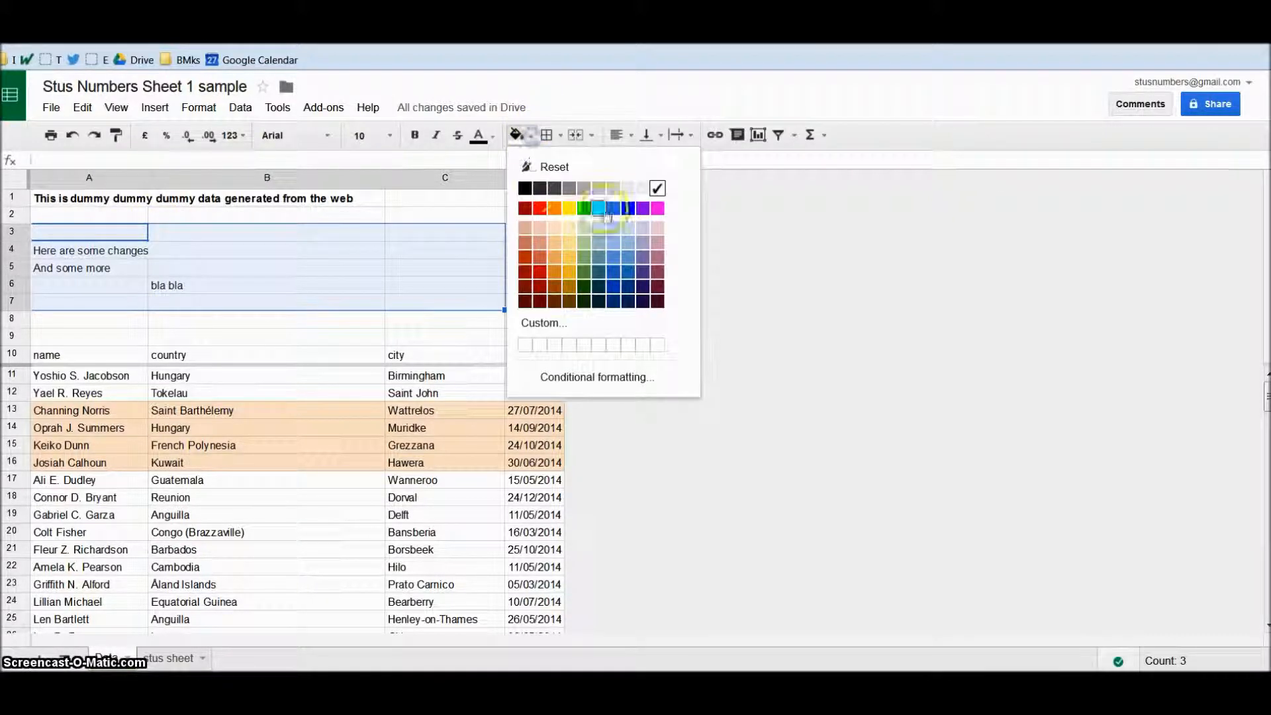
click(537, 268)
click(415, 135)
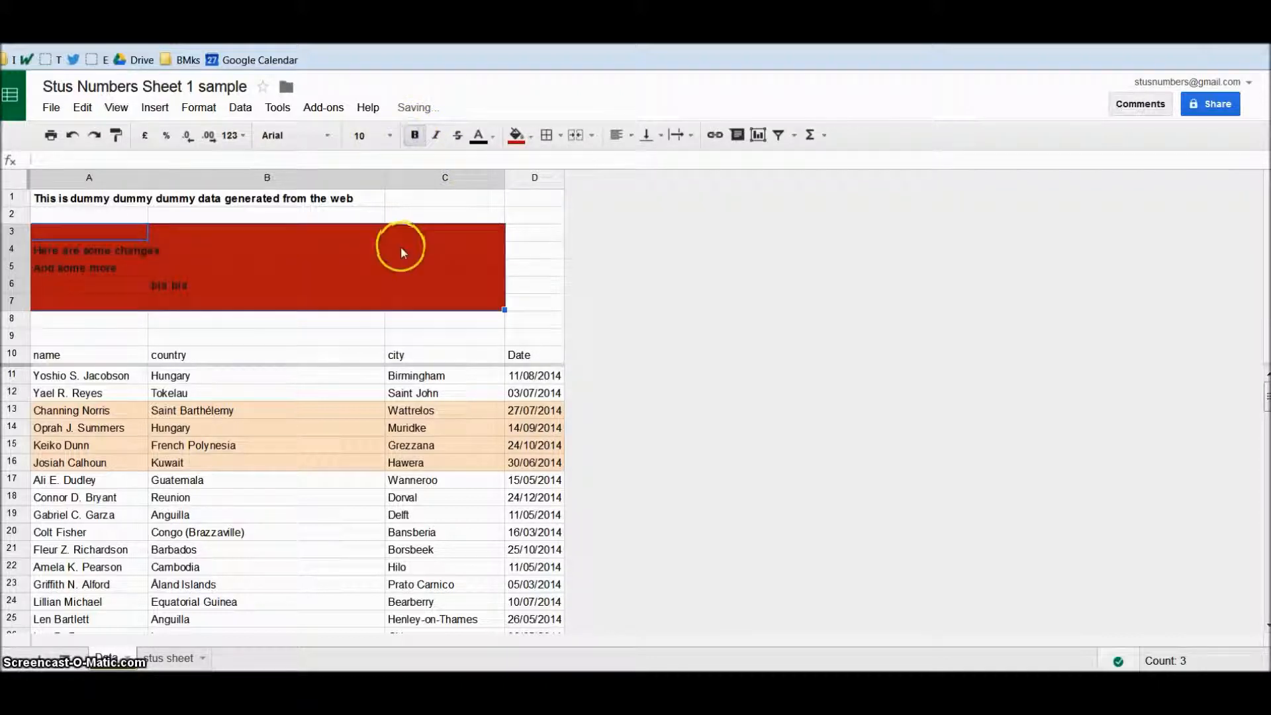
click(380, 237)
Clear the contents of cells A20:D21
drag(84, 530, 542, 556)
key(Delete)
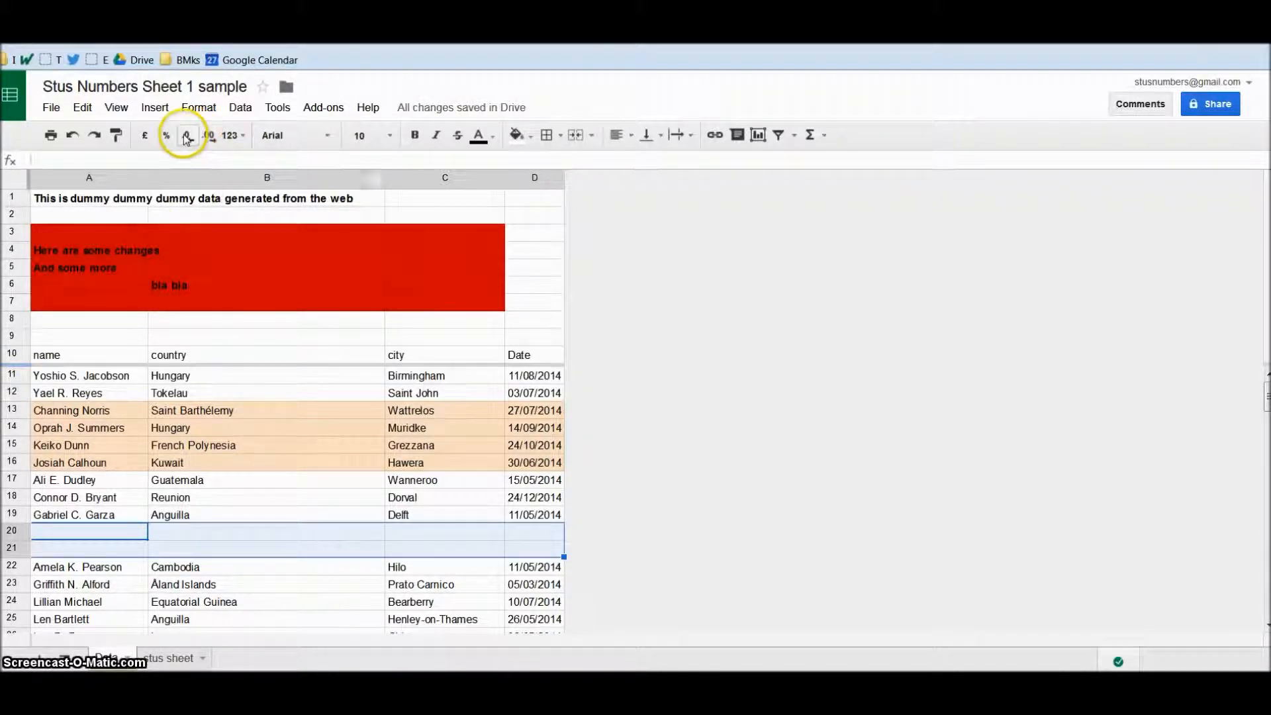
Show the spreadsheet's revision history and restore the April 12, 5:39 PM revision
click(57, 112)
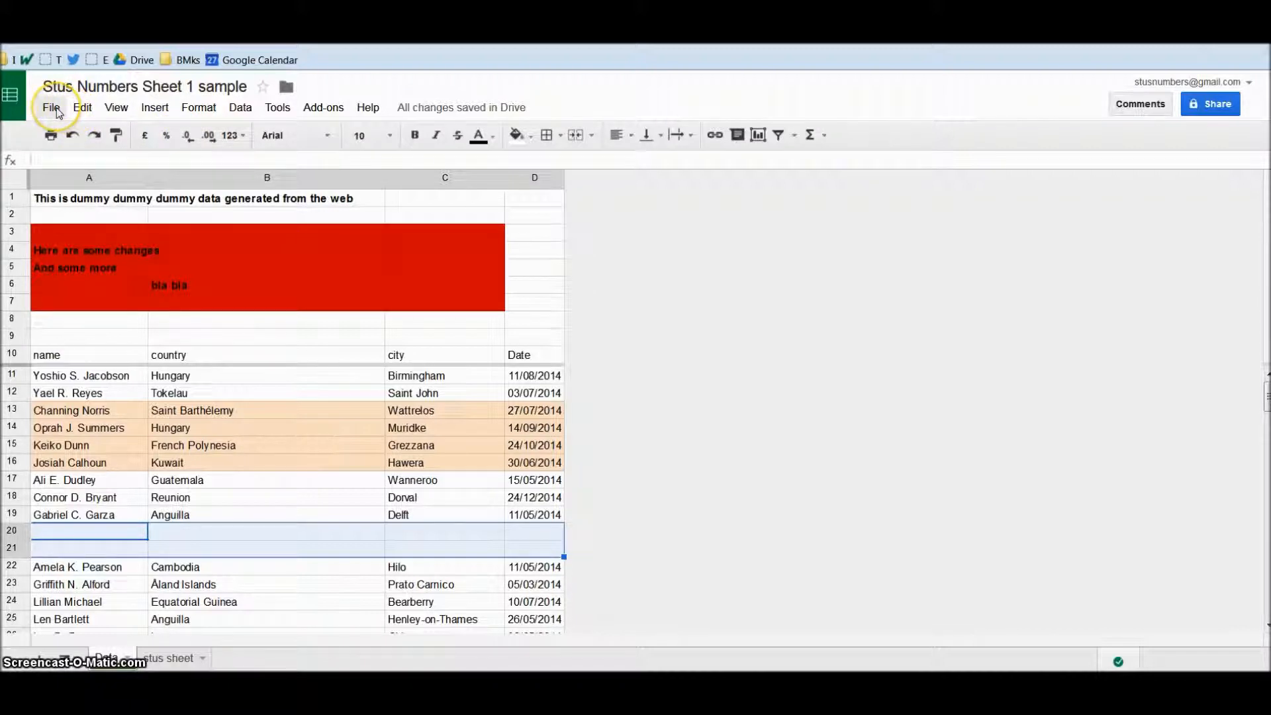
click(57, 112)
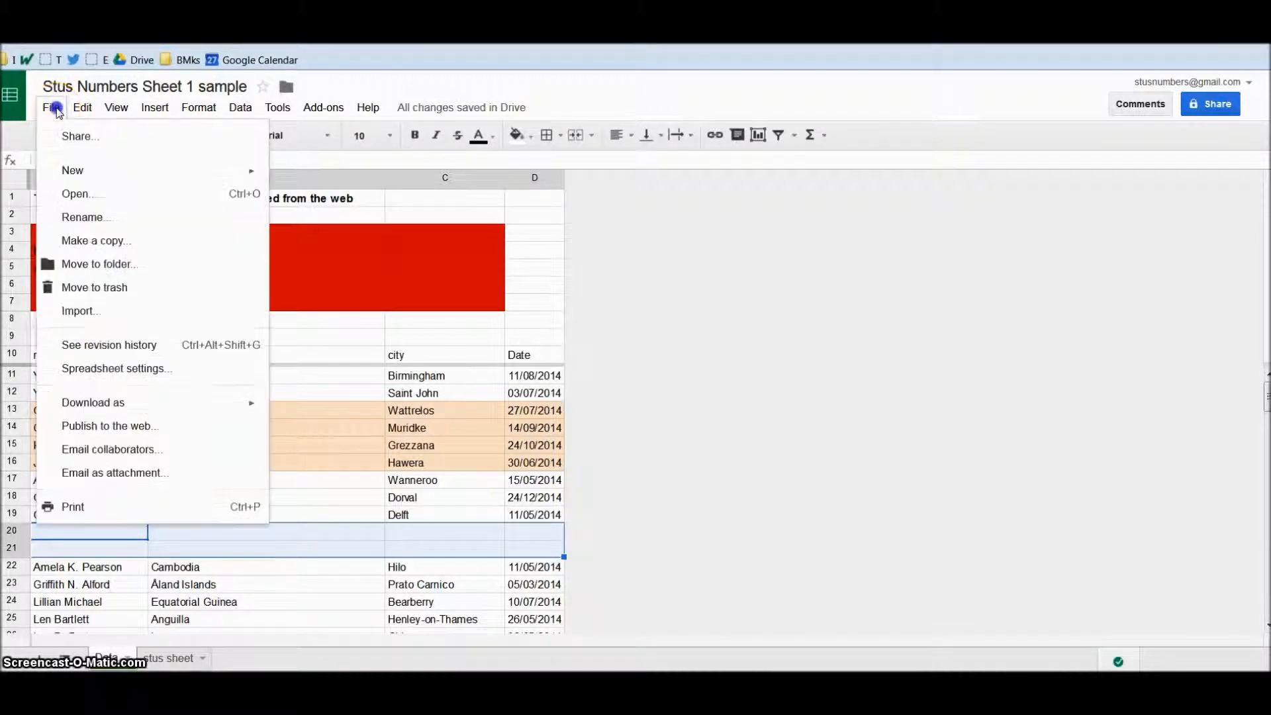
click(142, 352)
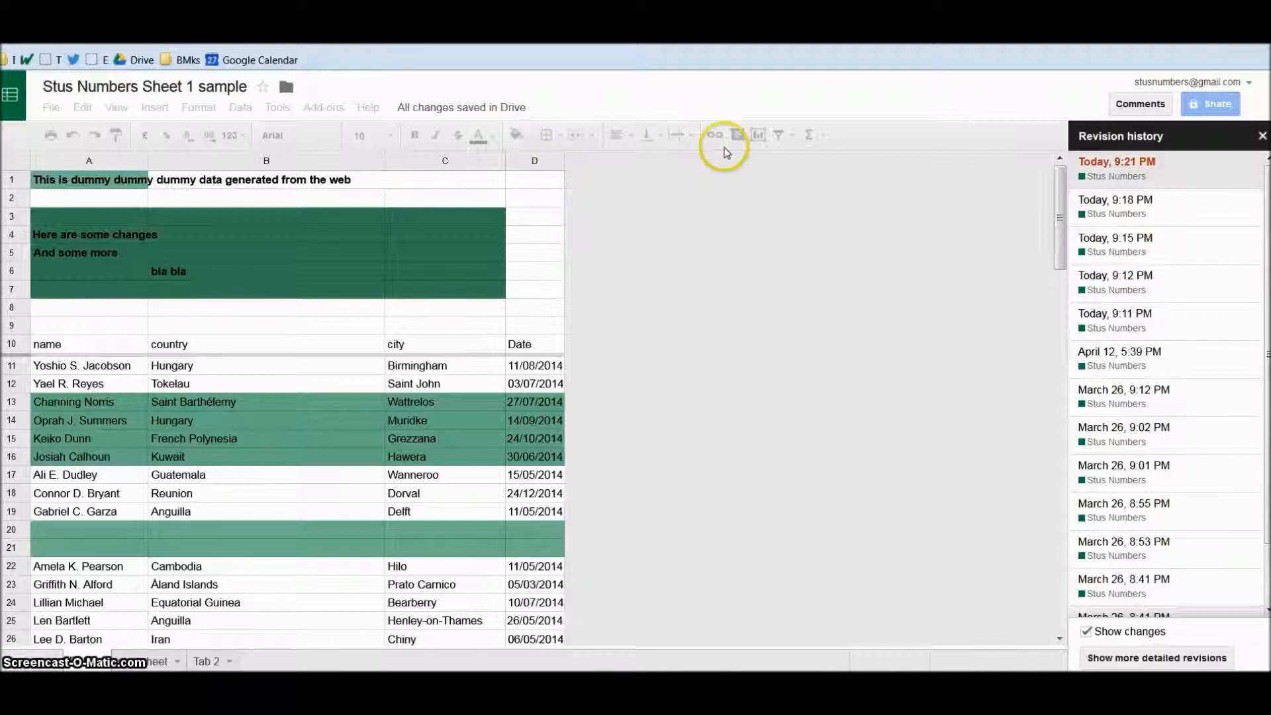
click(1219, 171)
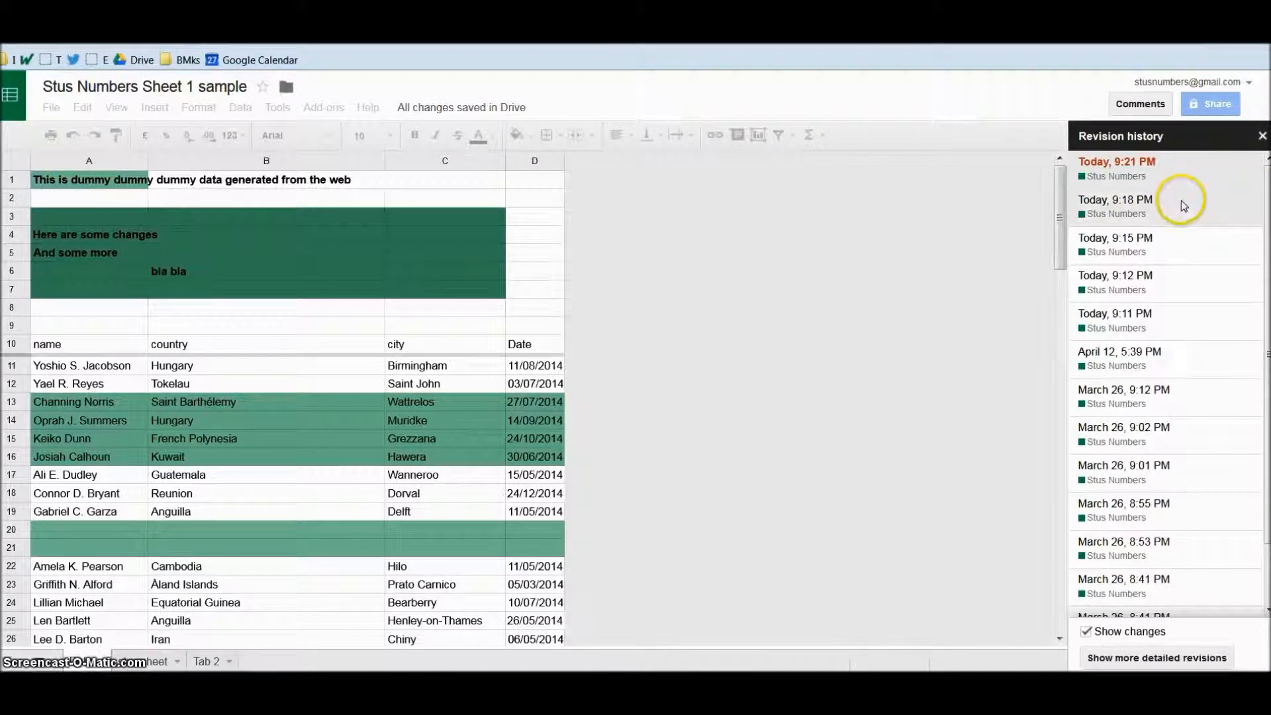
click(1193, 351)
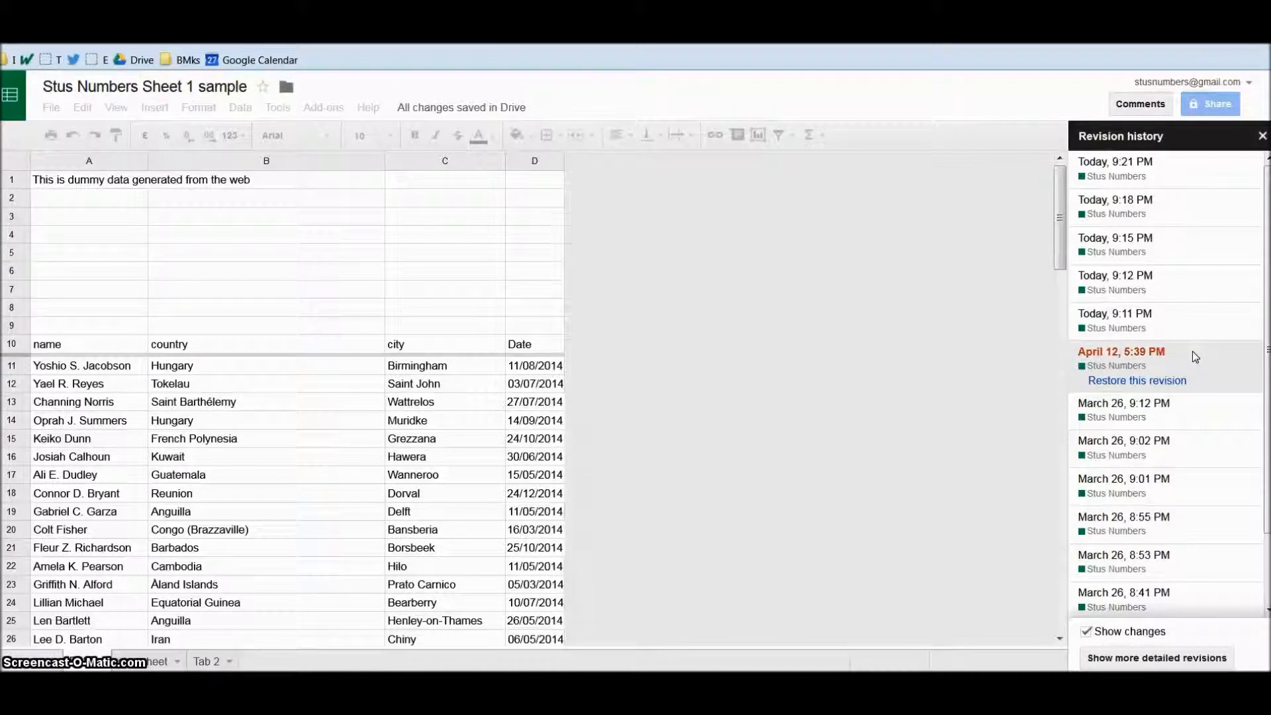
click(1157, 384)
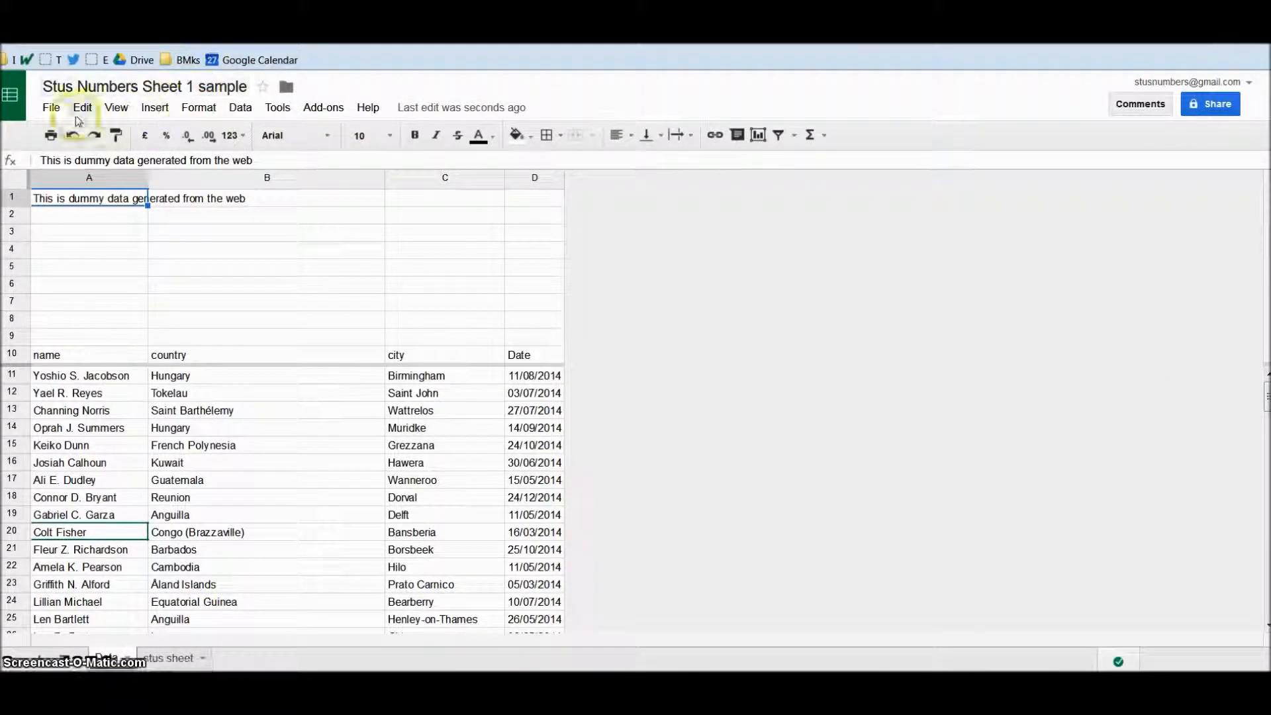
Review today's 9:22 PM revision in the revision history and restore the edited version from today, 9:21 PM
click(51, 107)
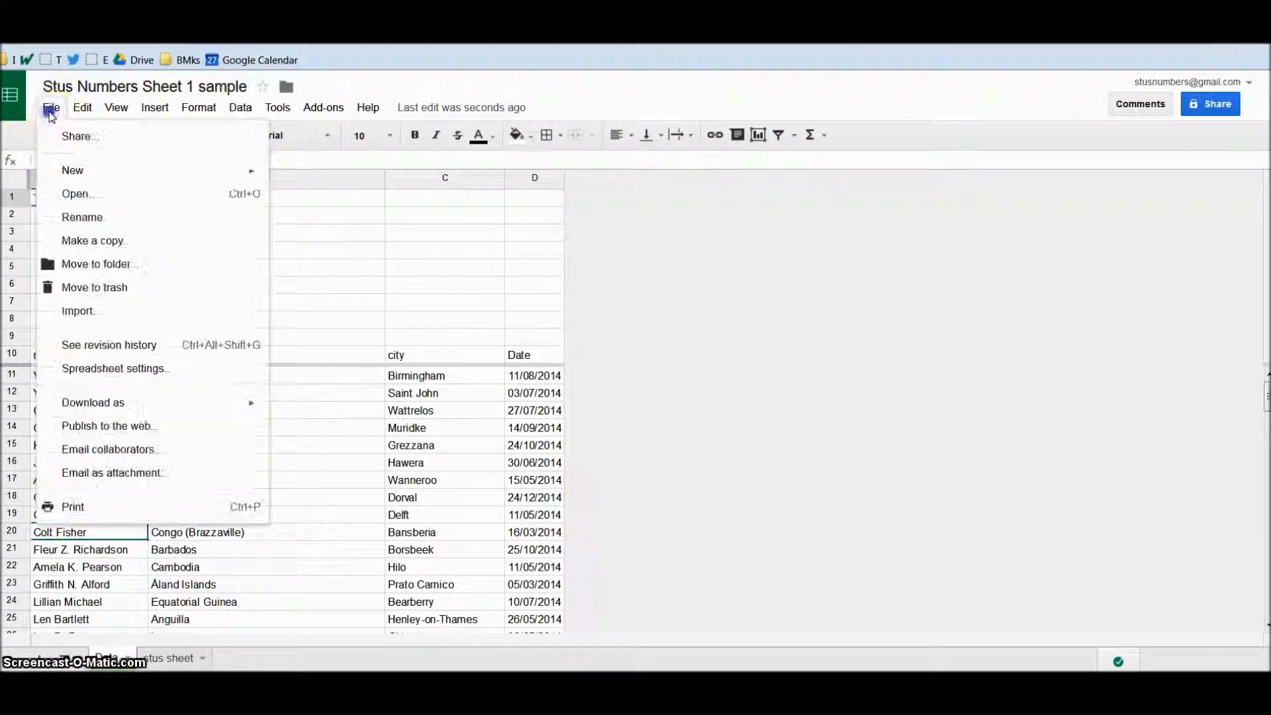
click(137, 346)
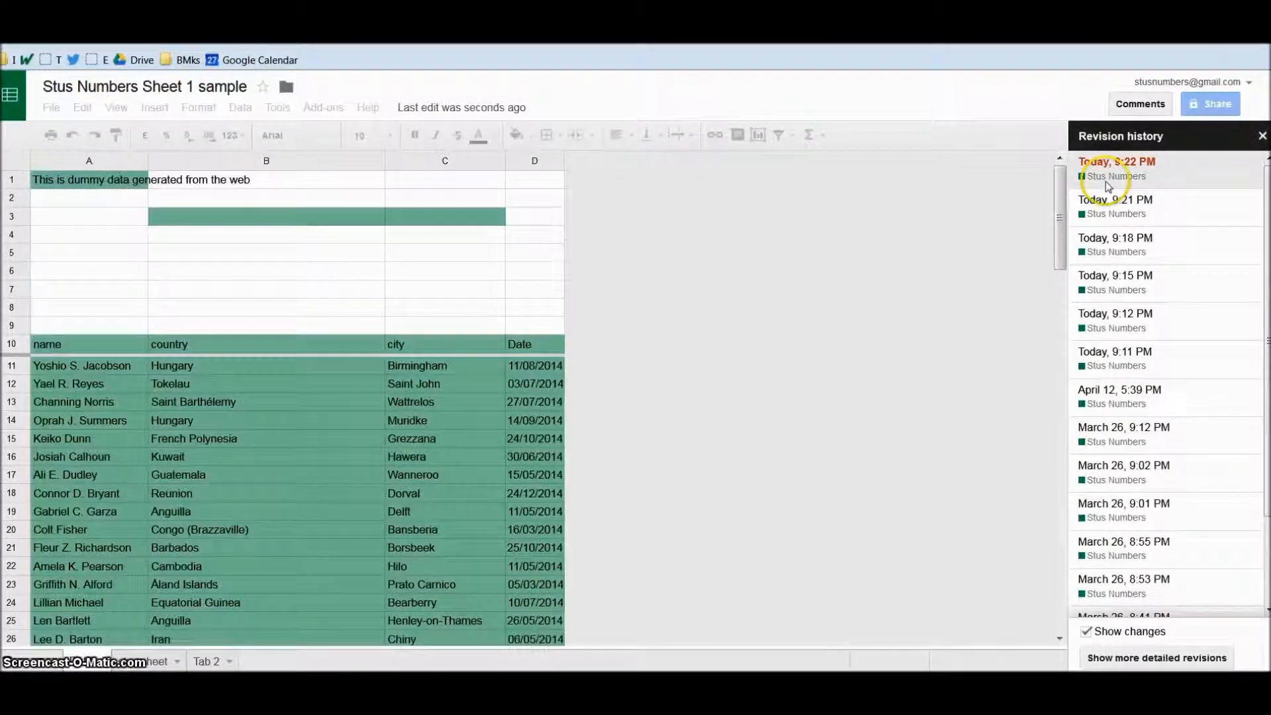
click(1206, 170)
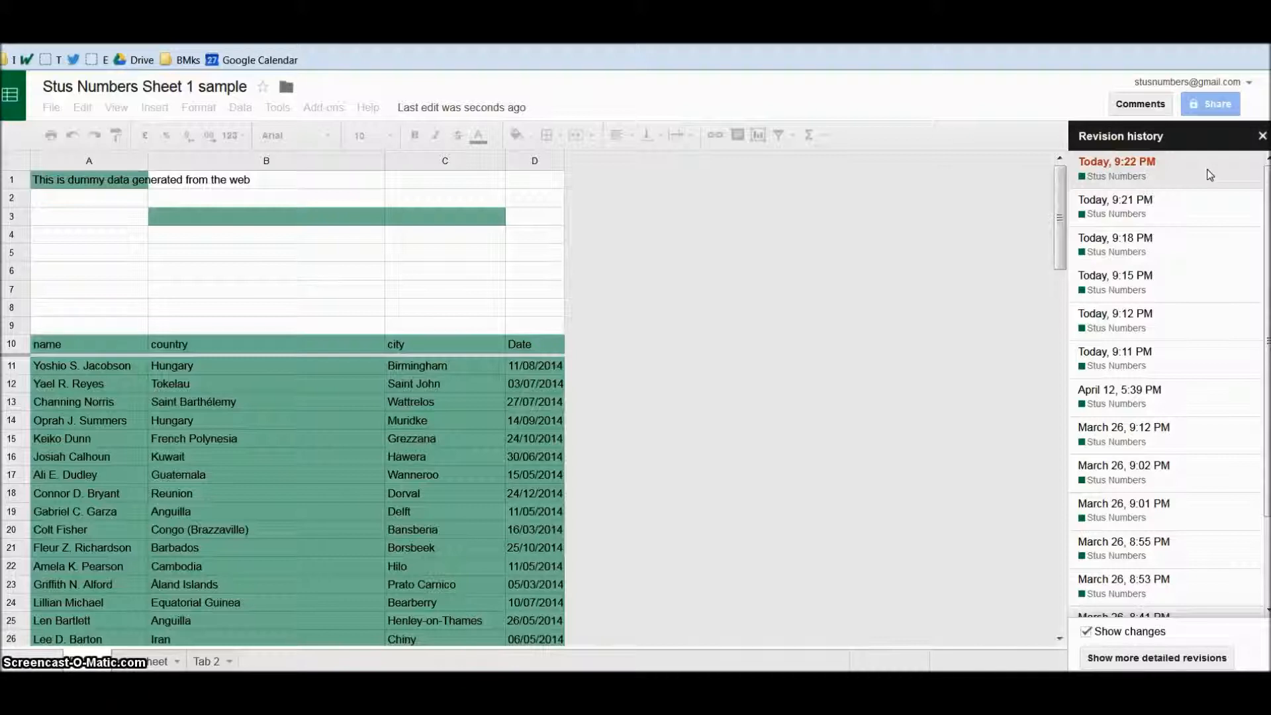
click(1185, 161)
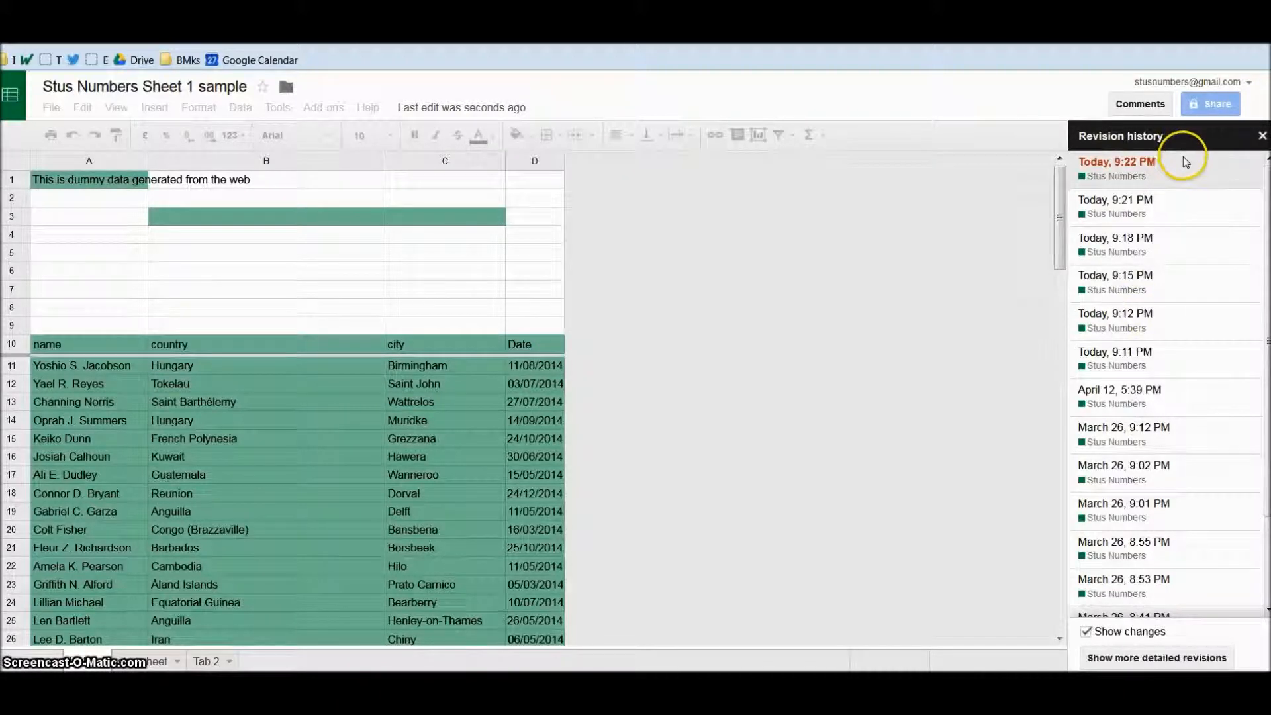
click(1186, 208)
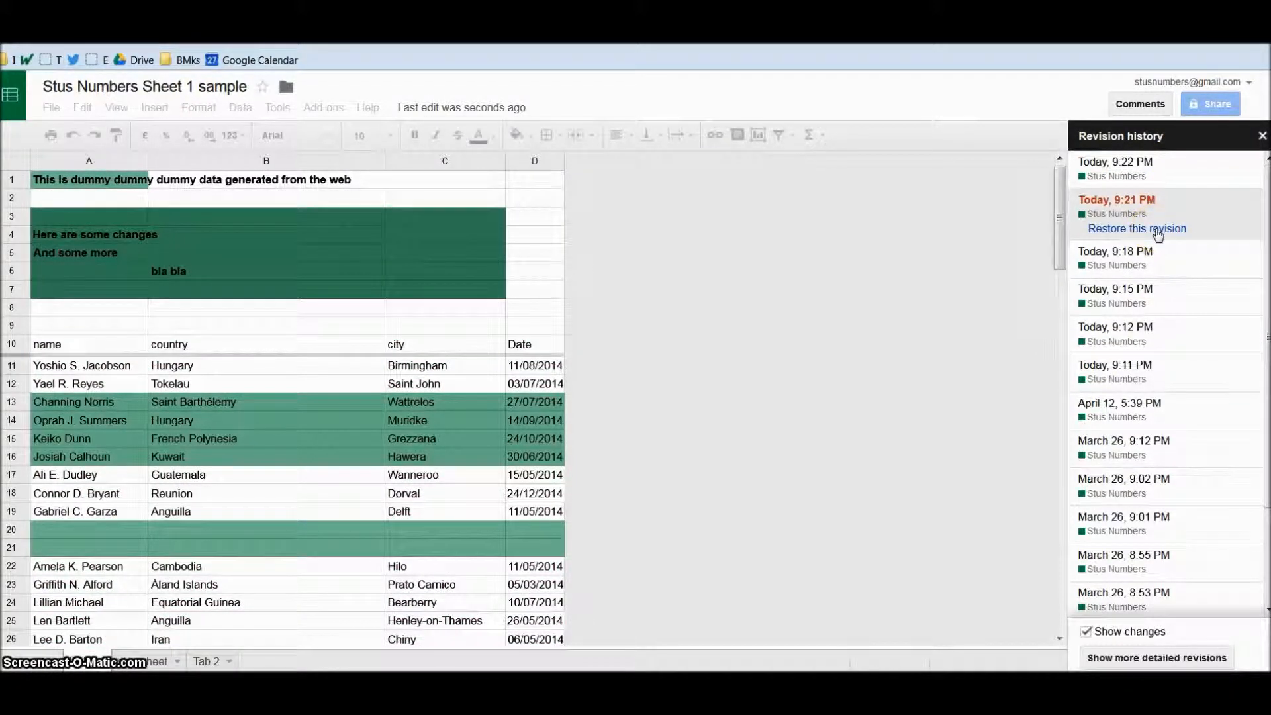
click(1158, 229)
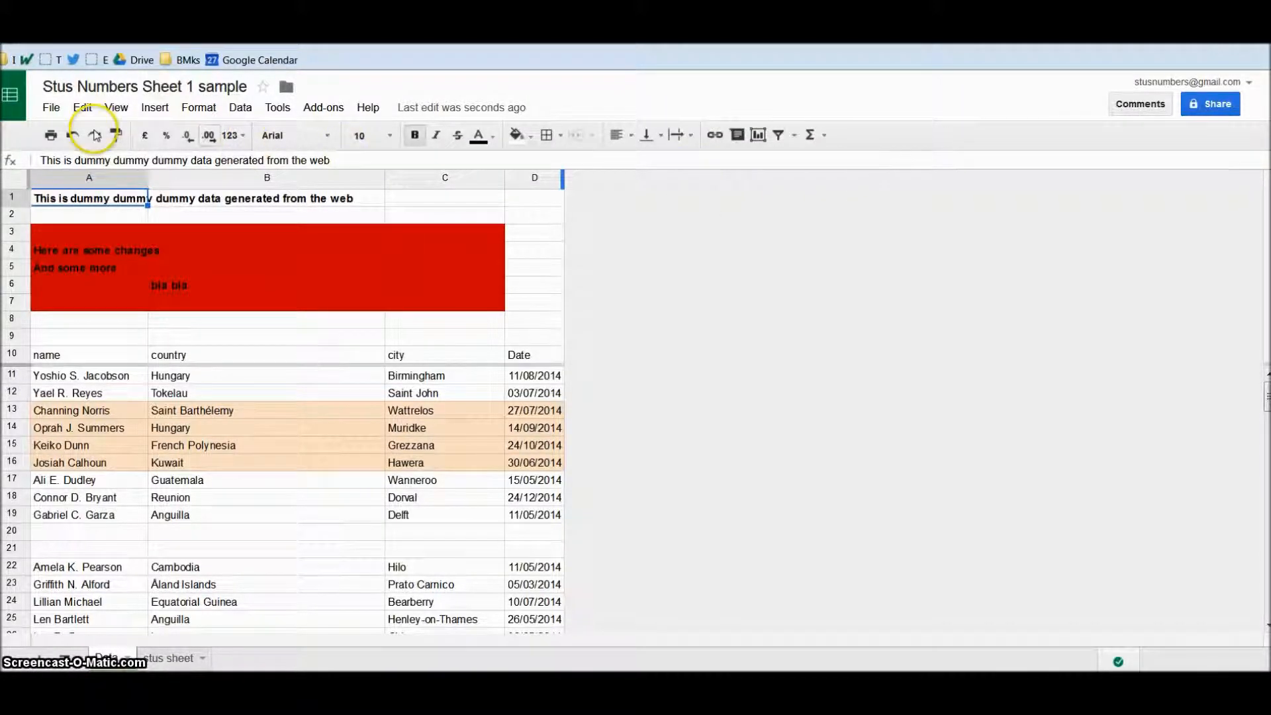
Return to the revision history and restore today's 9:22 PM revision
click(57, 109)
click(134, 349)
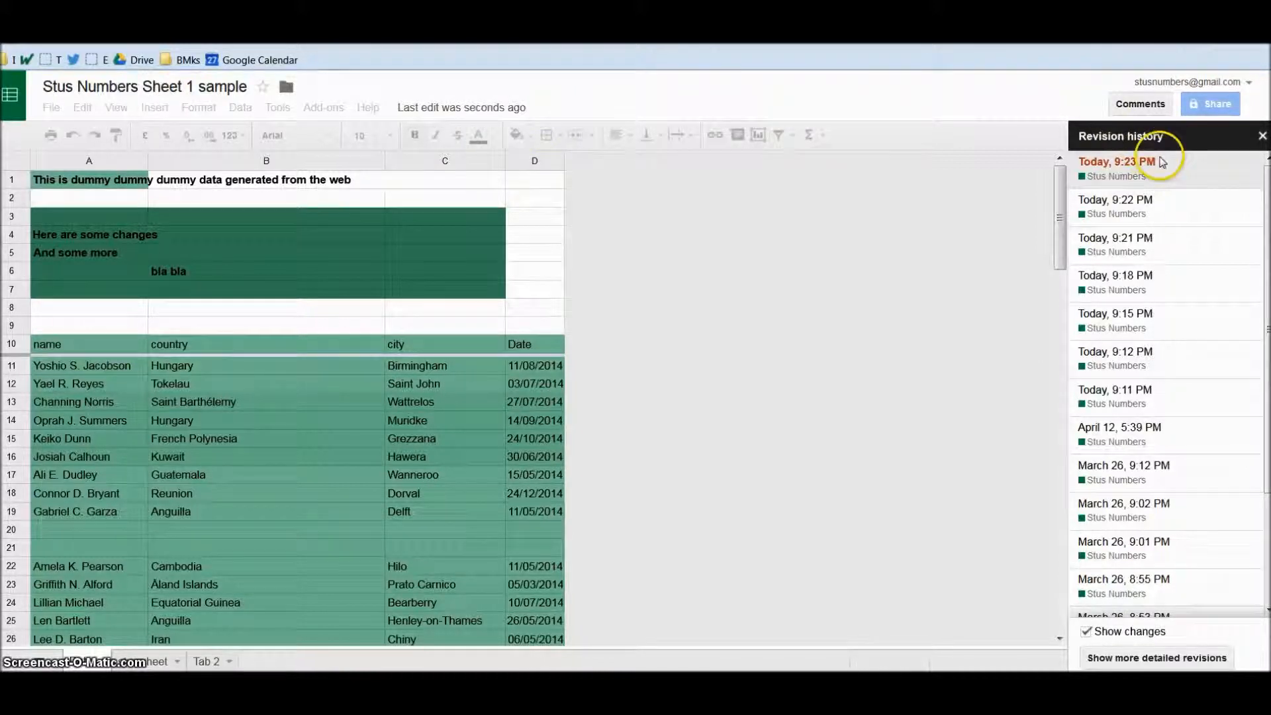
click(1169, 200)
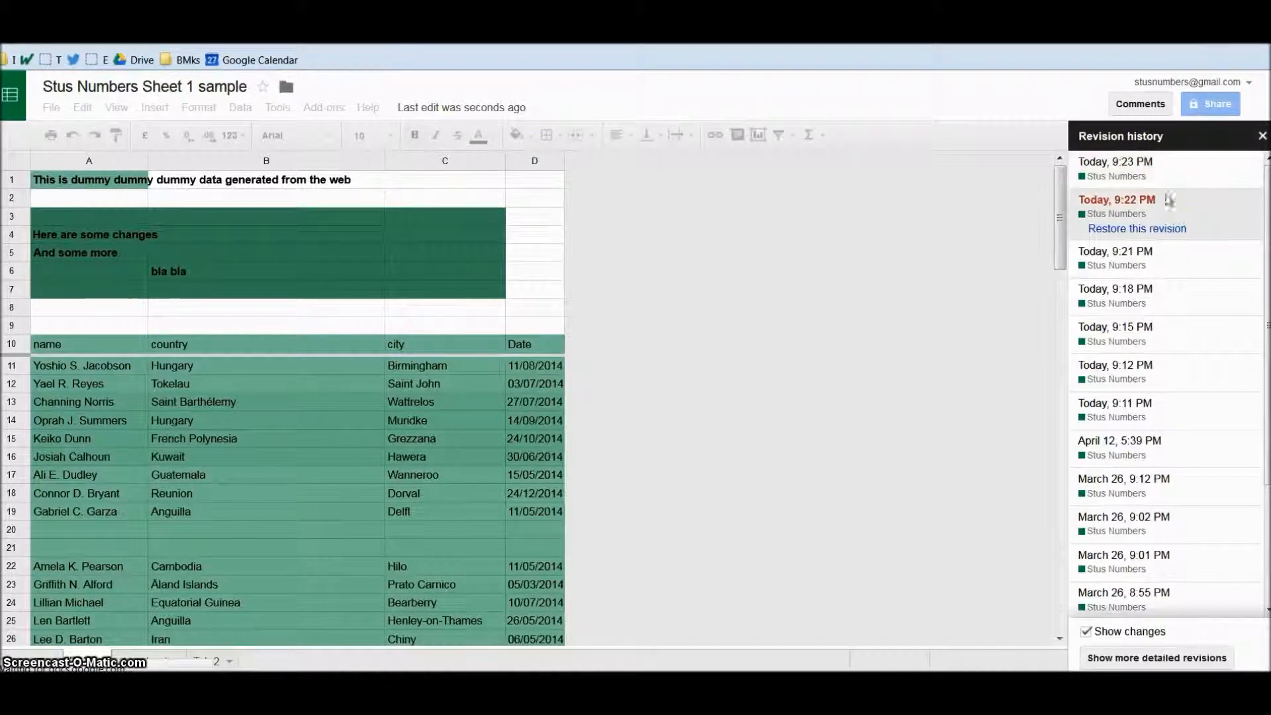
click(1147, 228)
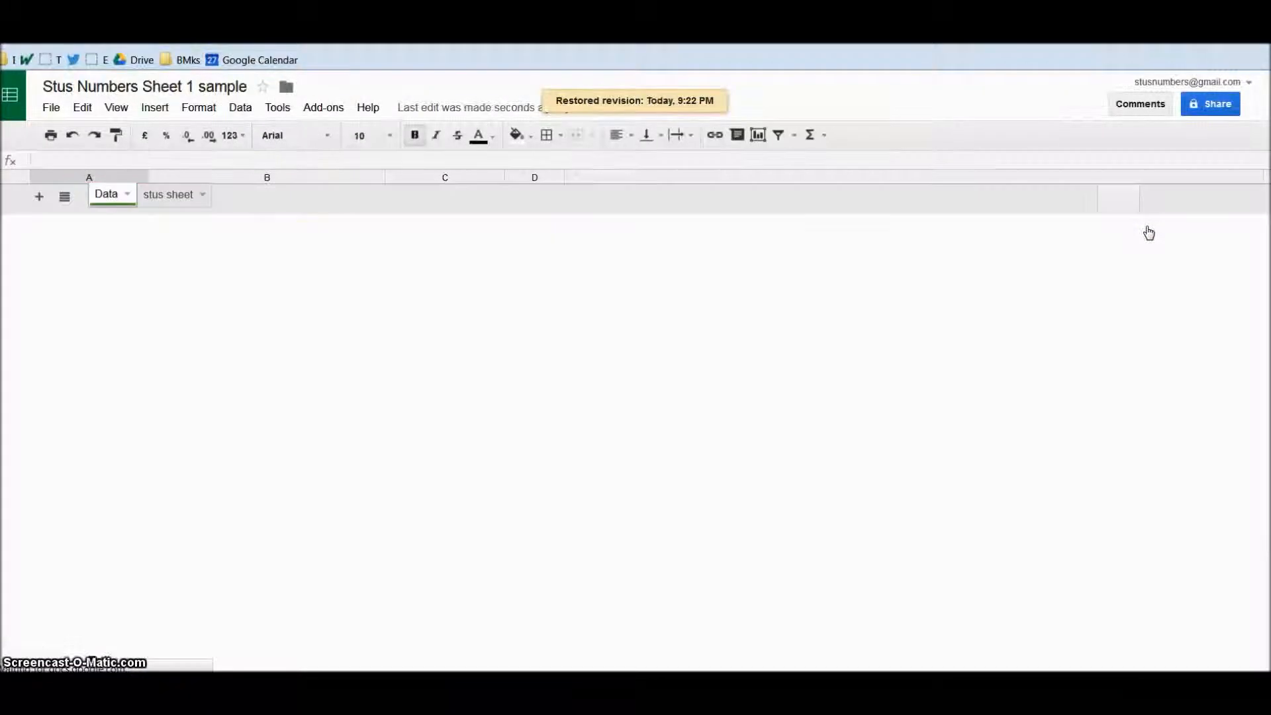